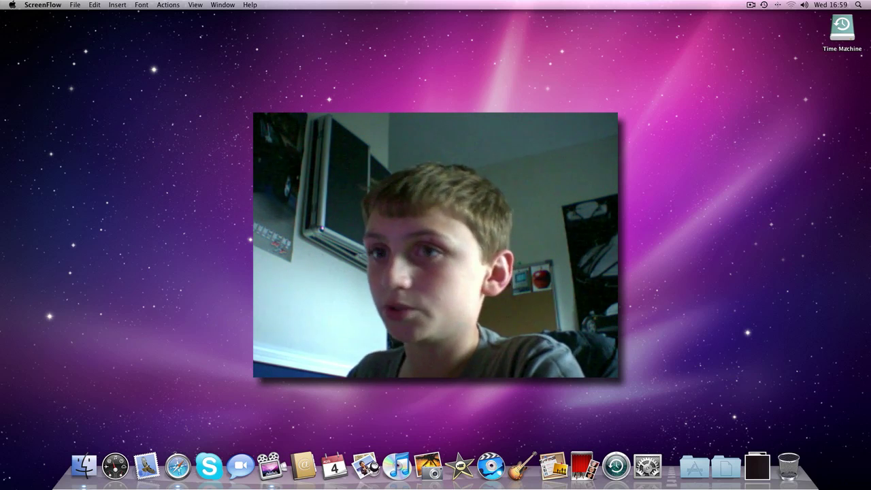
# Open Safari and search the web for "Windows Live".
pyautogui.click(178, 466)
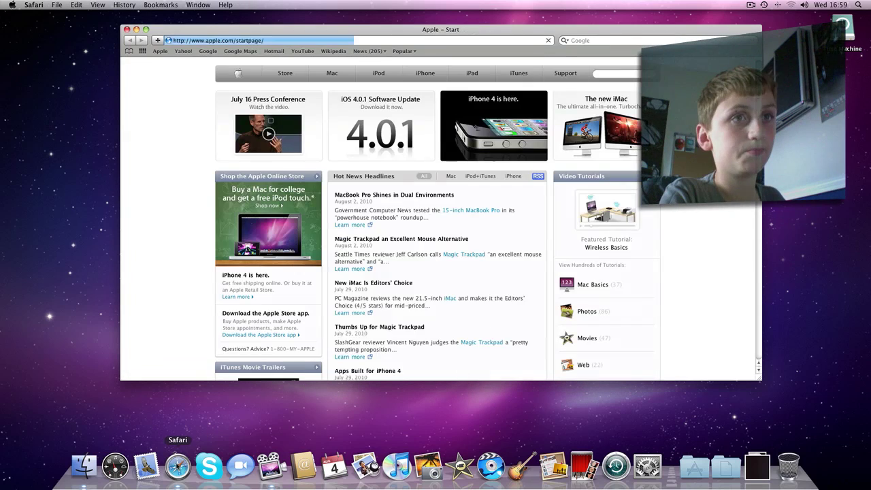
pyautogui.click(589, 41)
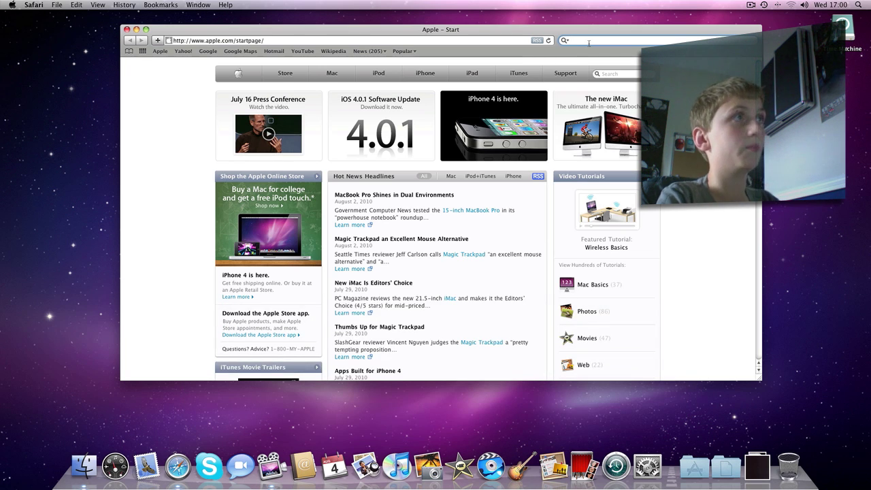
pyautogui.write('Windows Live')
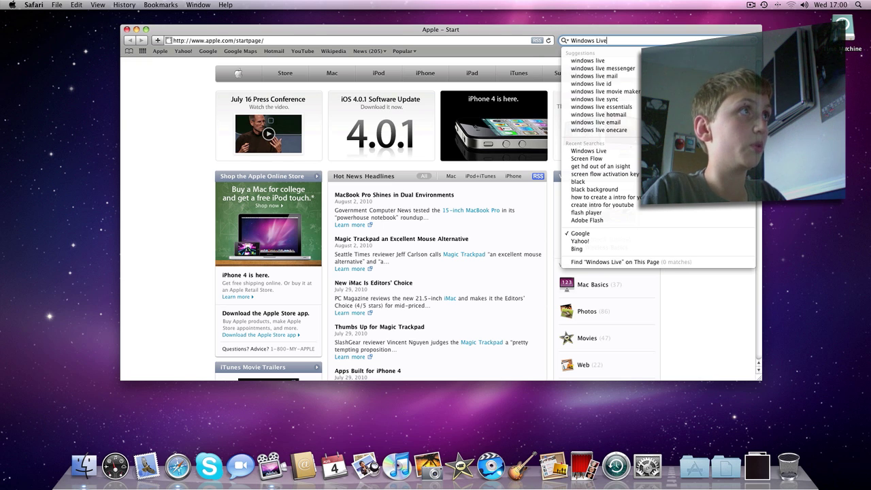
pyautogui.press('Return')
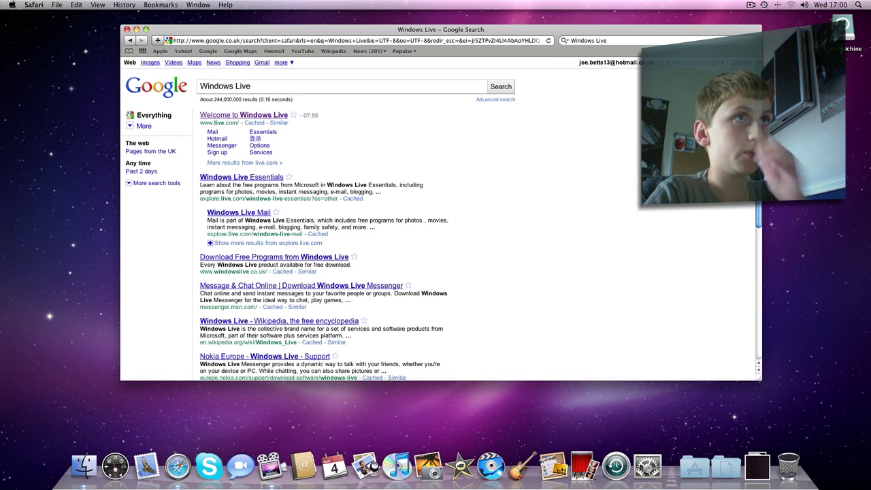
# Open the Windows Live ID sign-up form from the Windows Live site and look through its required fields.
pyautogui.click(263, 115)
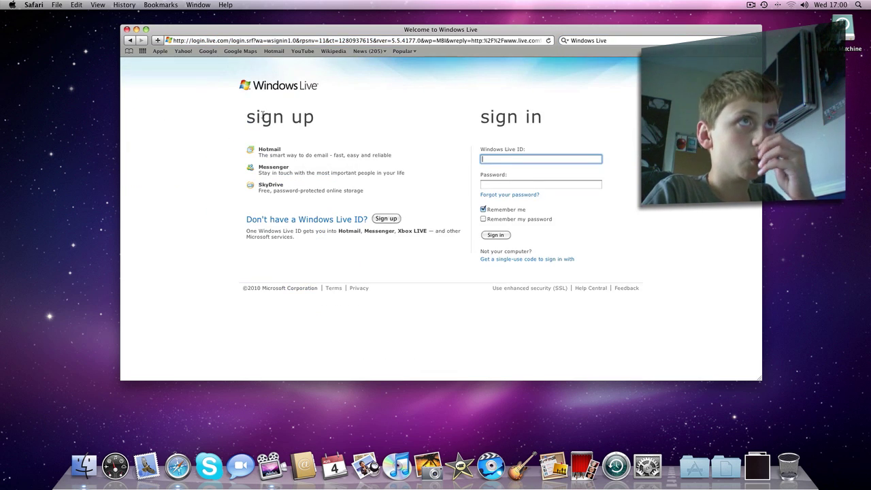
pyautogui.click(384, 221)
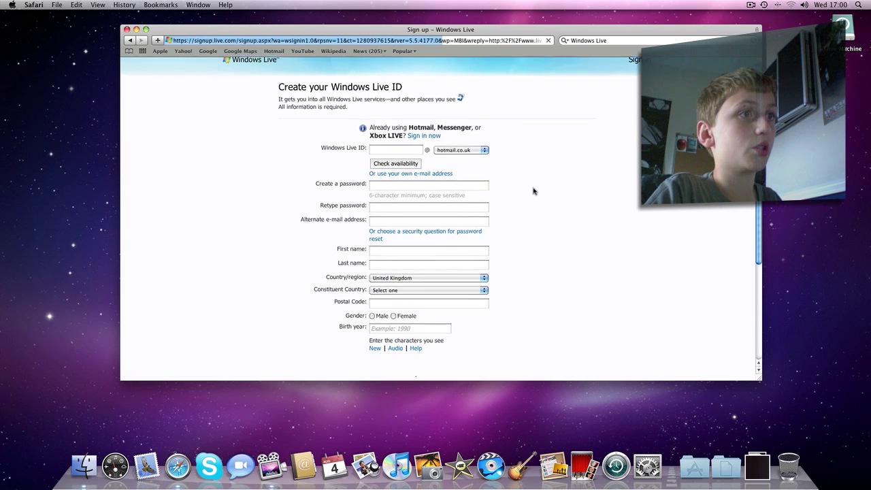
pyautogui.scroll(-5, 533, 191)
pyautogui.scroll(-3, 534, 191)
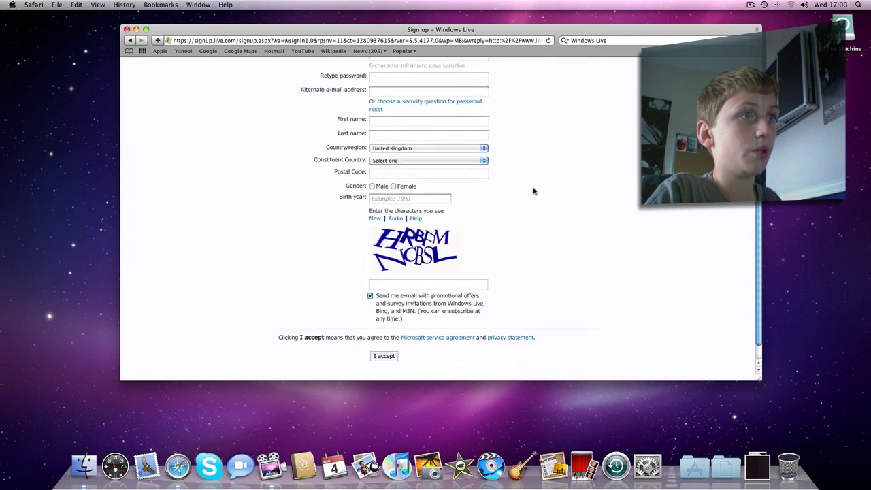
pyautogui.scroll(5, 533, 191)
pyautogui.scroll(-5, 534, 191)
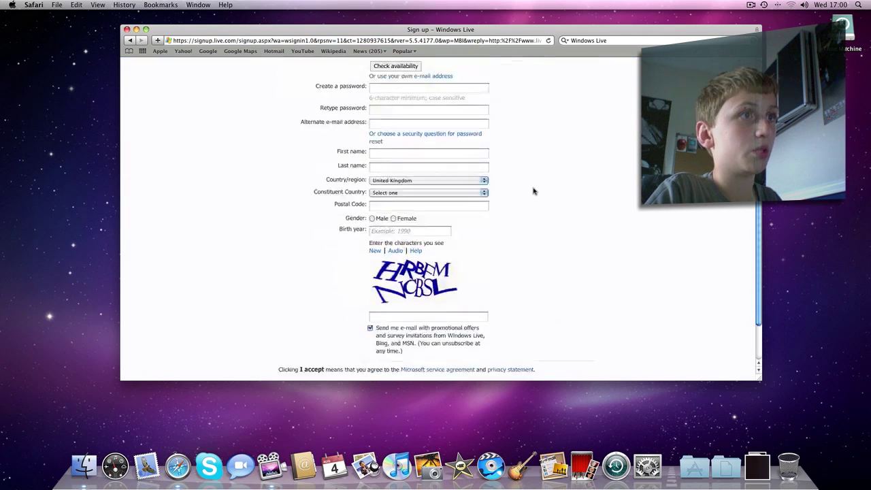
pyautogui.scroll(3, 533, 191)
pyautogui.scroll(3, 533, 191)
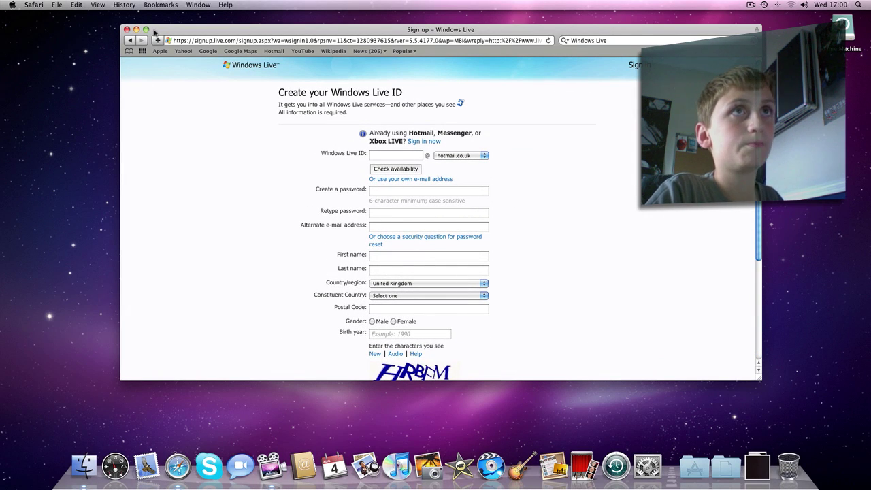
pyautogui.press('super+h')
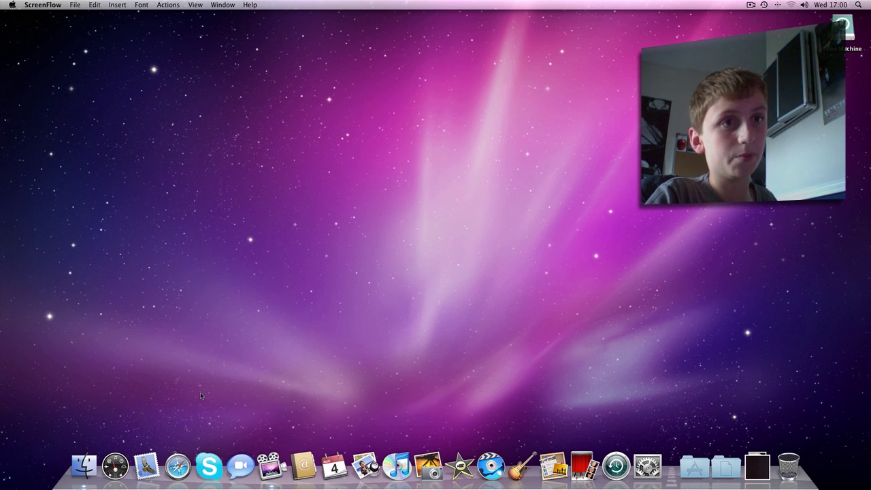
# Bring up a new Safari window and search the web for "MSN messenger for mac".
pyautogui.click(177, 466)
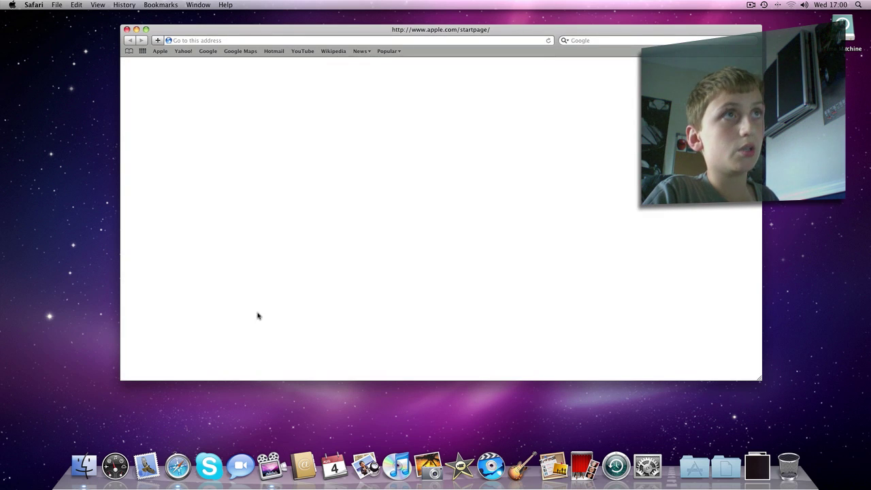
pyautogui.click(579, 40)
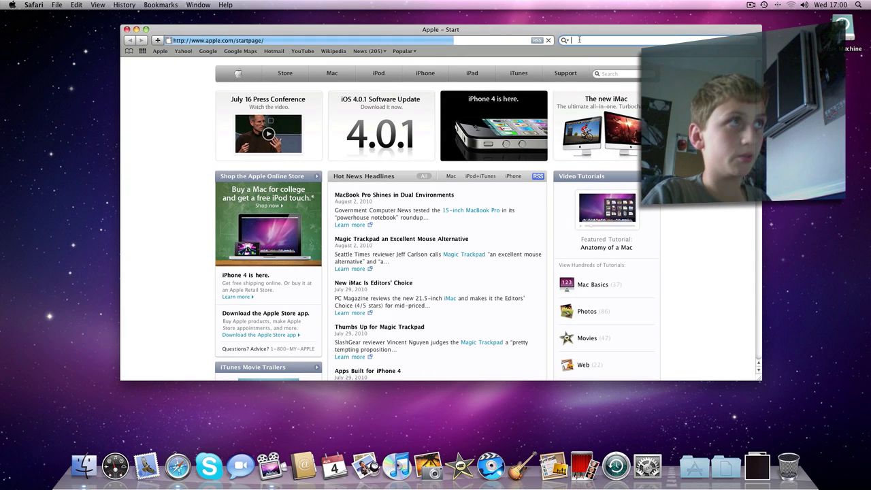
pyautogui.write('MSN me')
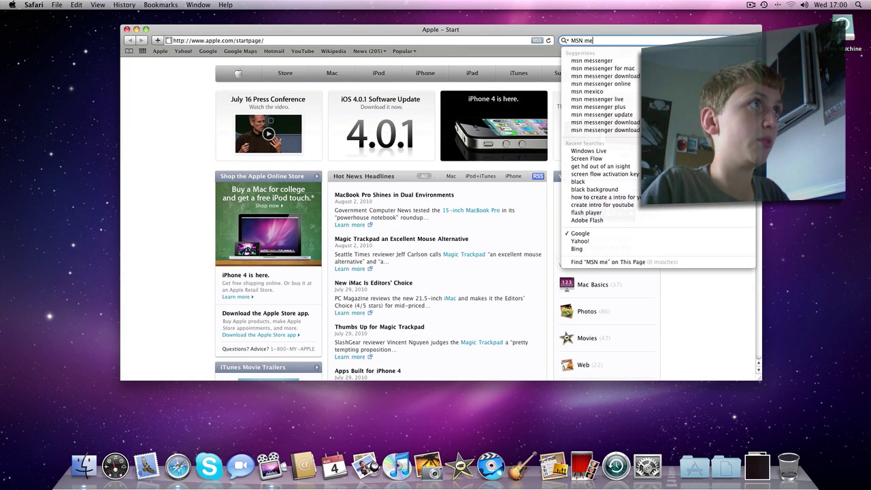
pyautogui.write('ssenger for mac')
pyautogui.press('Return')
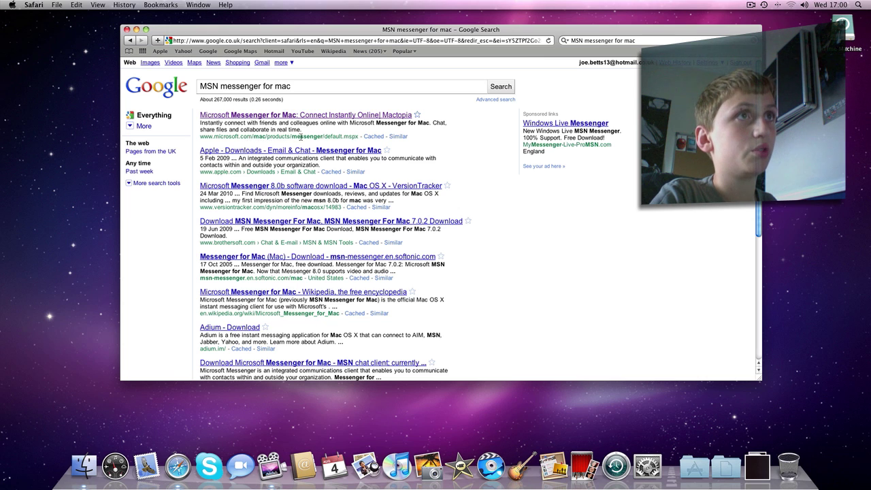
# Go from Microsoft's Messenger for Mac page to the Messenger for Mac 8 Beta download details.
pyautogui.click(320, 114)
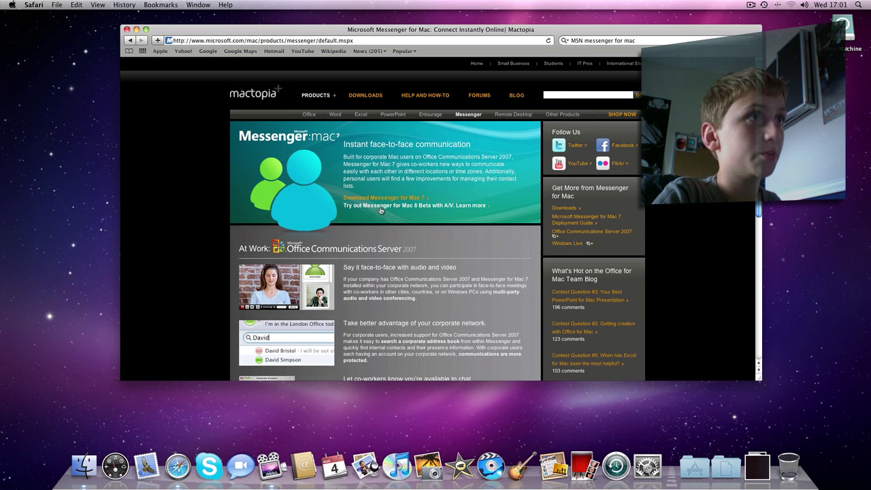
pyautogui.click(453, 208)
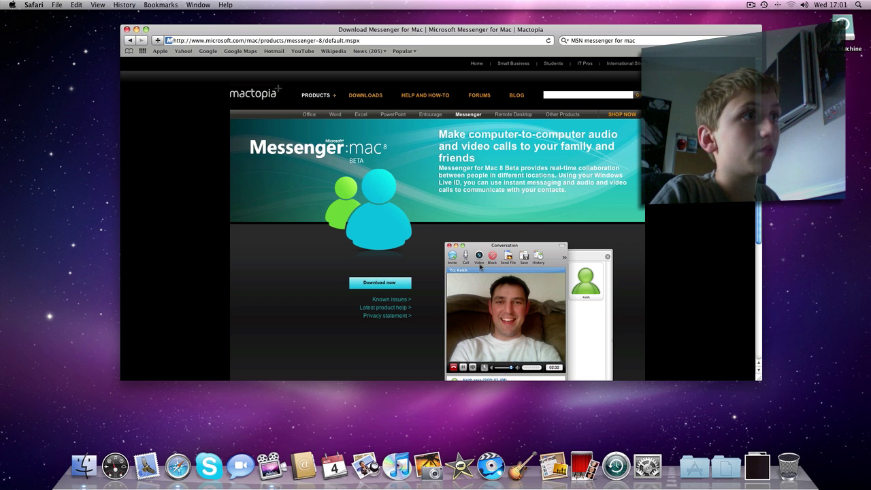
pyautogui.scroll(-3, 470, 287)
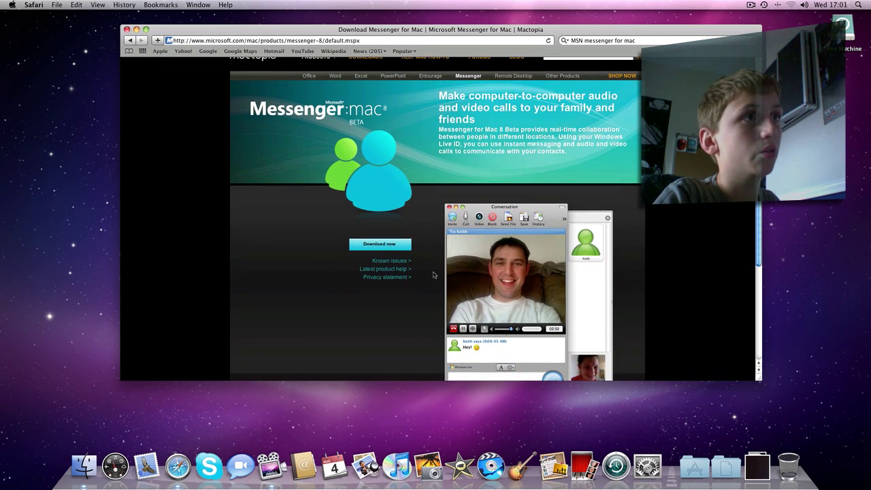
pyautogui.click(385, 246)
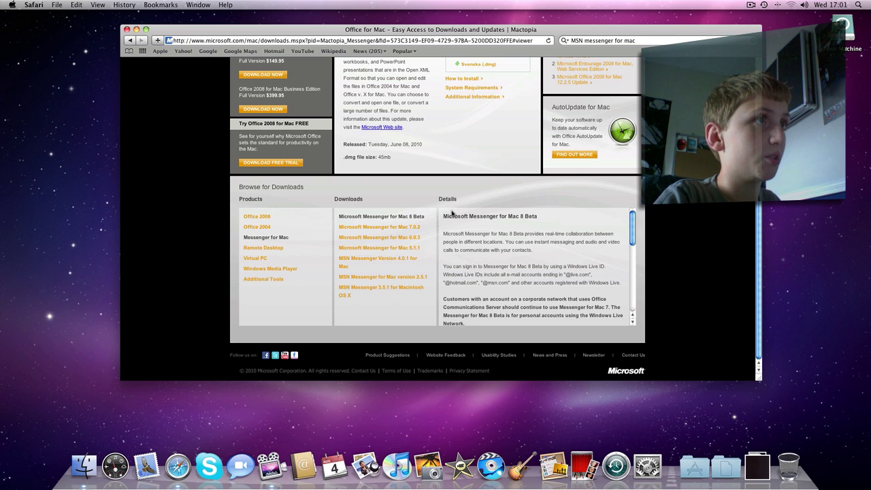
# Download the English disk image of Microsoft Messenger for Mac 8 Beta and close the Downloads window.
pyautogui.scroll(-5, 495, 280)
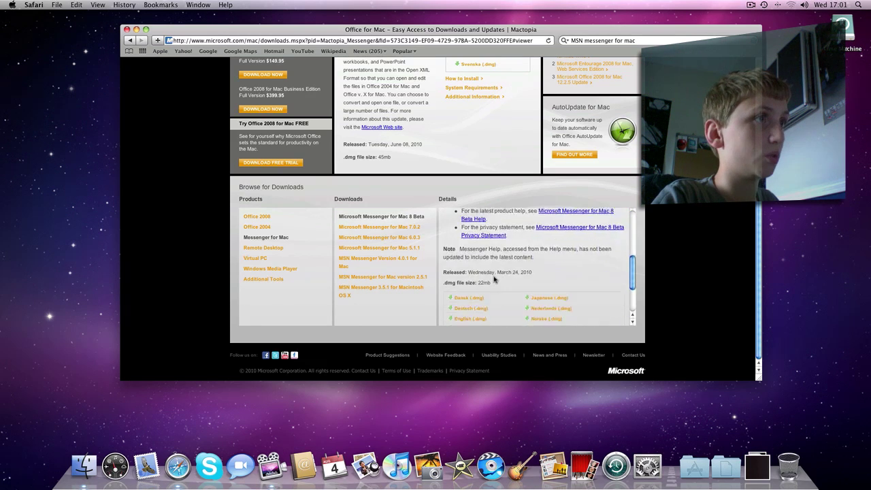
pyautogui.scroll(-6, 496, 281)
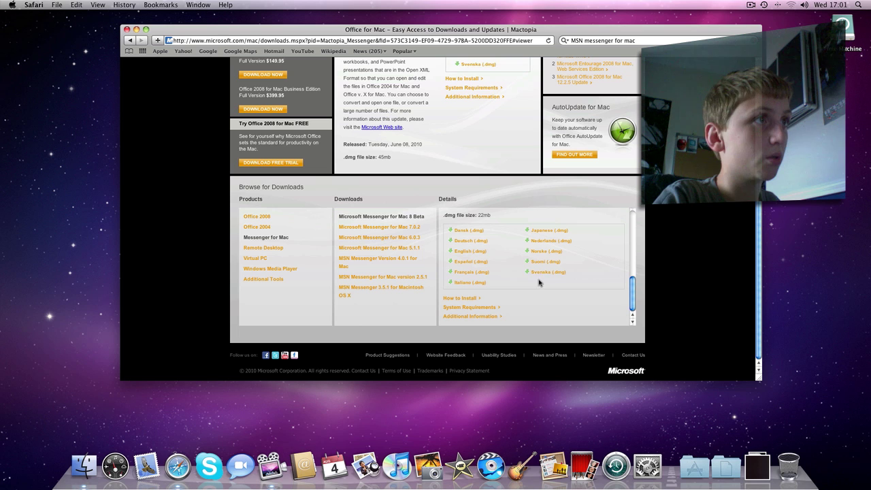
pyautogui.click(462, 254)
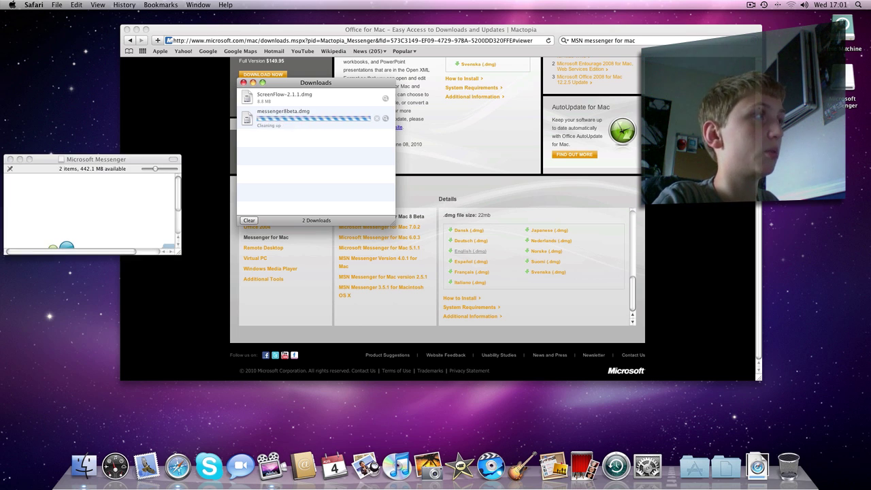
pyautogui.click(243, 82)
# Enlarge the Microsoft Messenger disk image window, copy Microsoft Messenger into the Applications folder, and close the window.
pyautogui.click(98, 159)
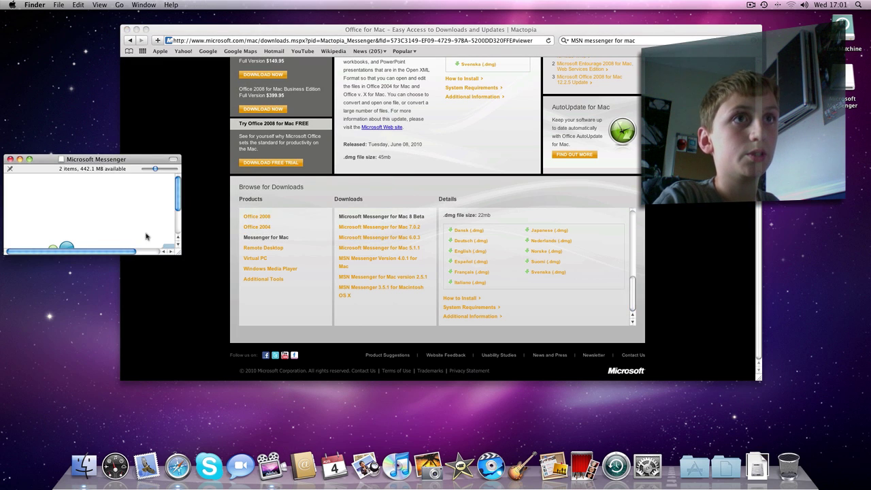
pyautogui.moveTo(178, 254); pyautogui.dragTo(289, 355)
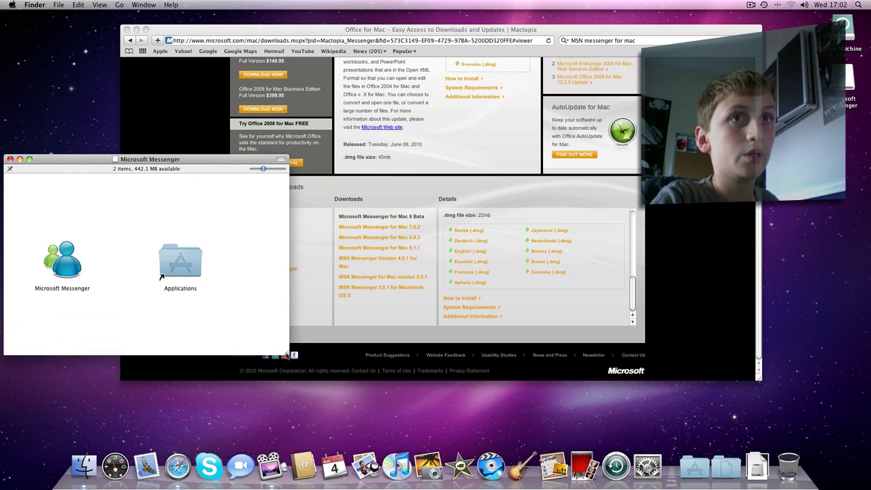
pyautogui.moveTo(68, 269); pyautogui.dragTo(185, 268)
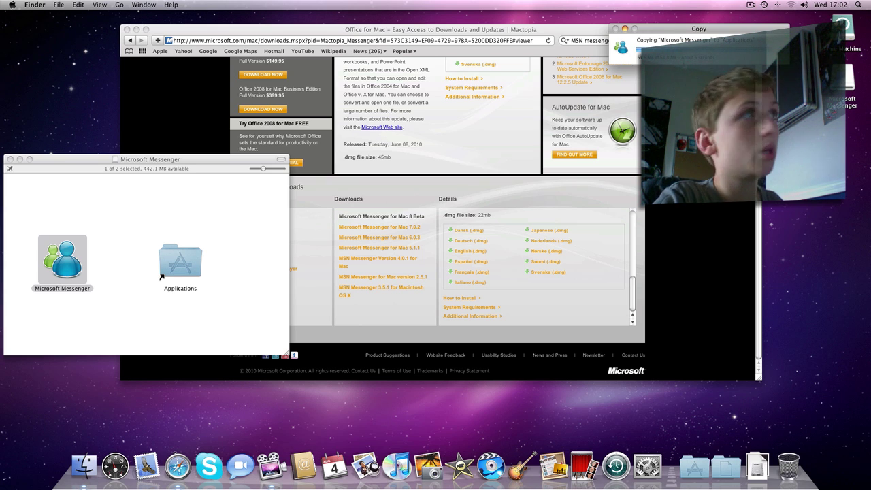
pyautogui.click(10, 160)
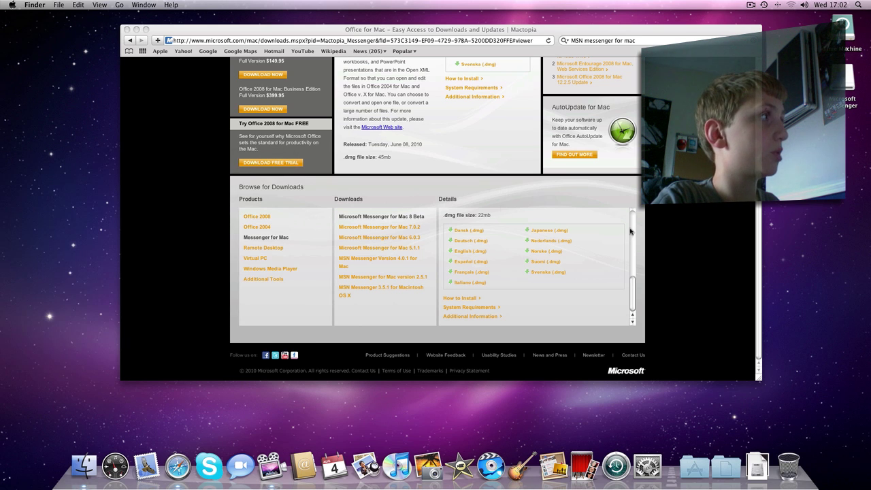
# Launch Microsoft Messenger from the Applications folder and allow the downloaded application to open.
pyautogui.click(695, 466)
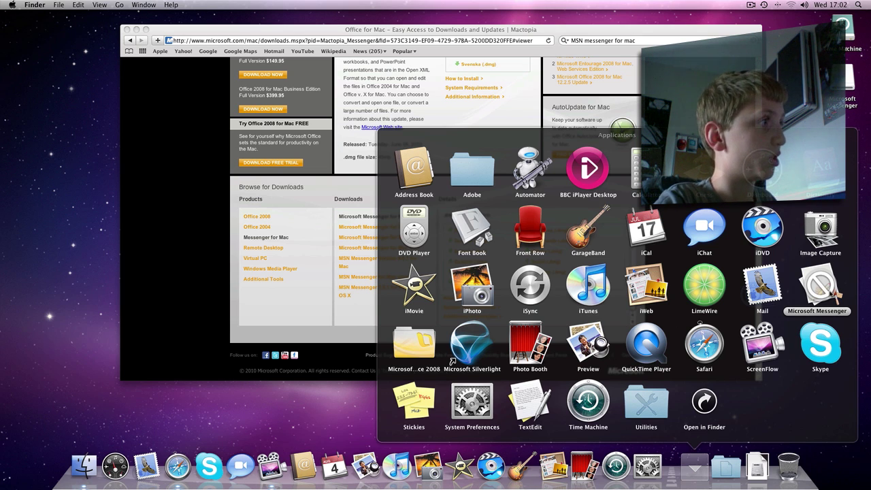
pyautogui.click(820, 286)
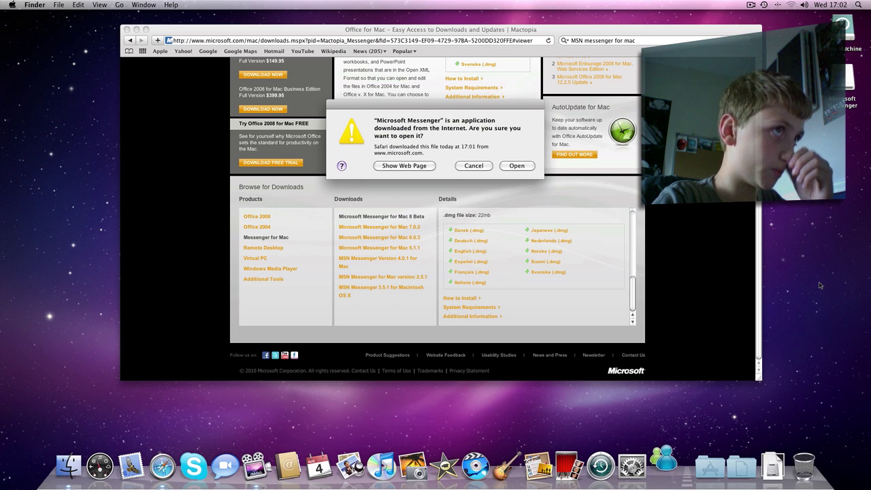
pyautogui.click(516, 166)
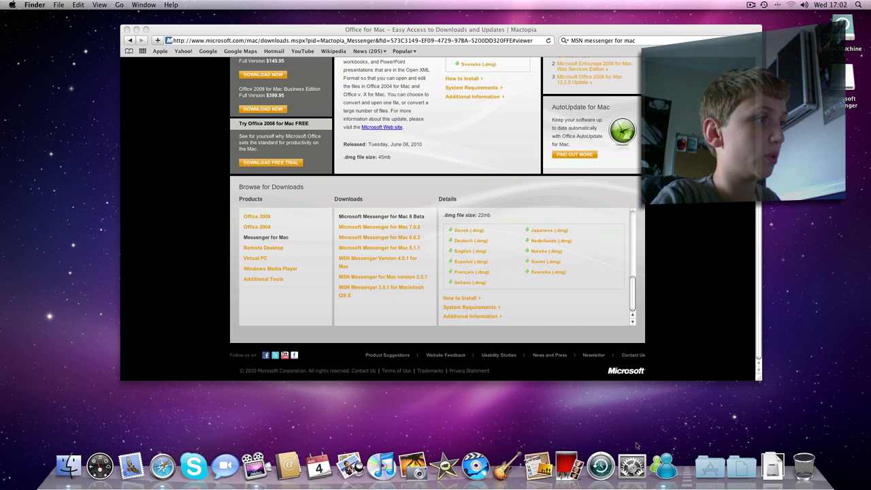
# Place the Microsoft Messenger icon between Skype and iChat in the Dock and check its Keep in Dock option.
pyautogui.moveTo(274, 458); pyautogui.dragTo(232, 470)
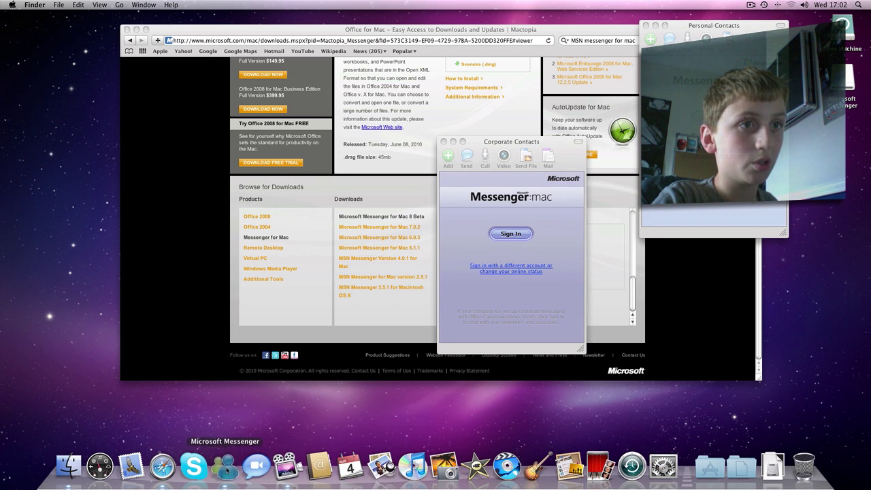
pyautogui.click(229, 469)
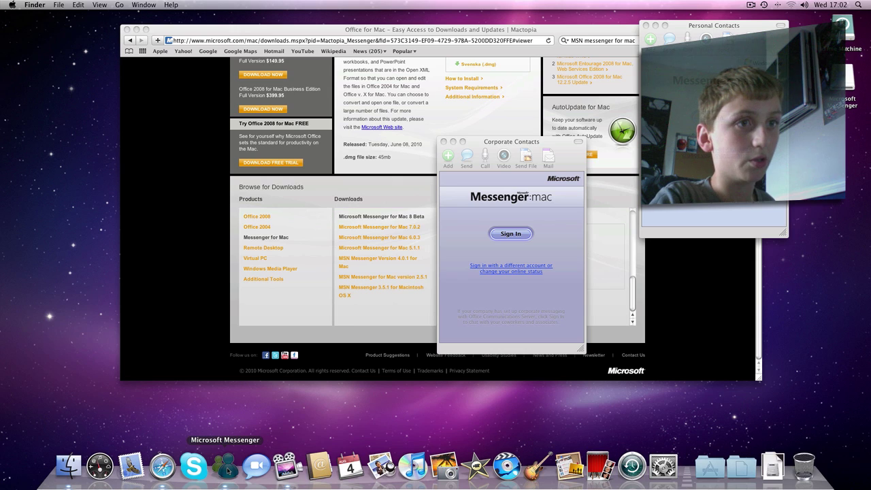
pyautogui.moveTo(238, 442)
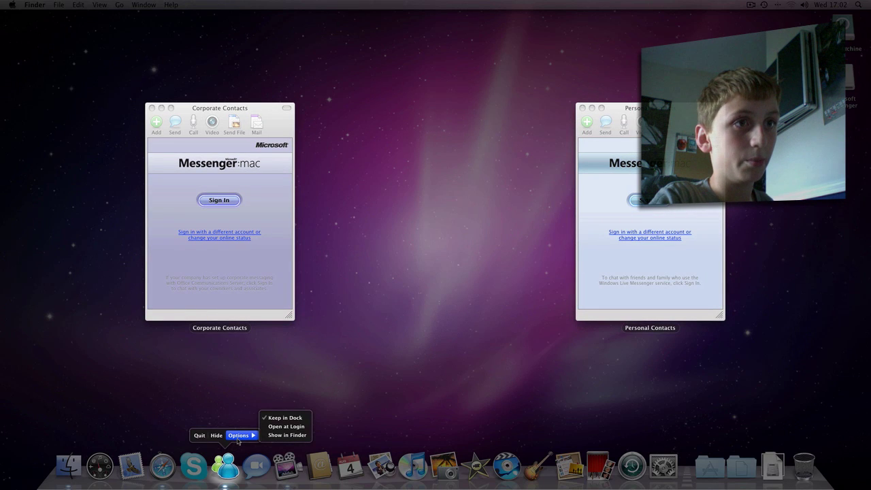
pyautogui.click(245, 403)
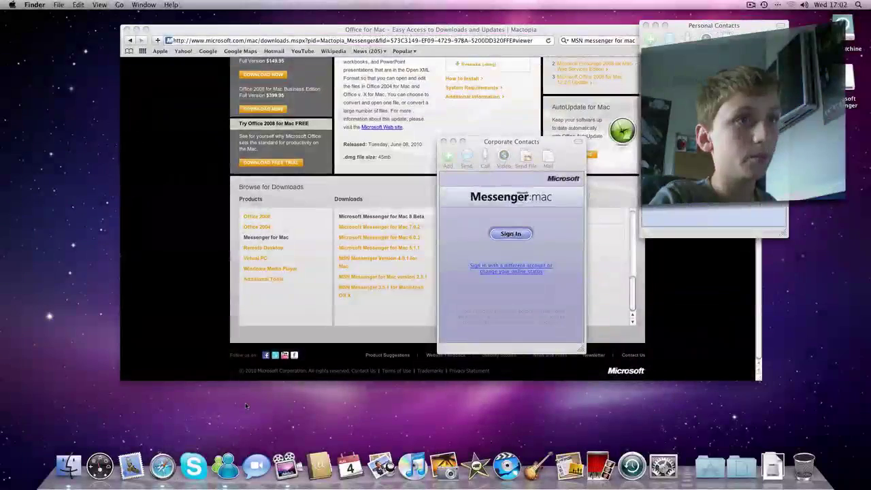
# Move the Corporate Contacts window off the download page and dismiss the Safari window.
pyautogui.moveTo(501, 151); pyautogui.dragTo(700, 88)
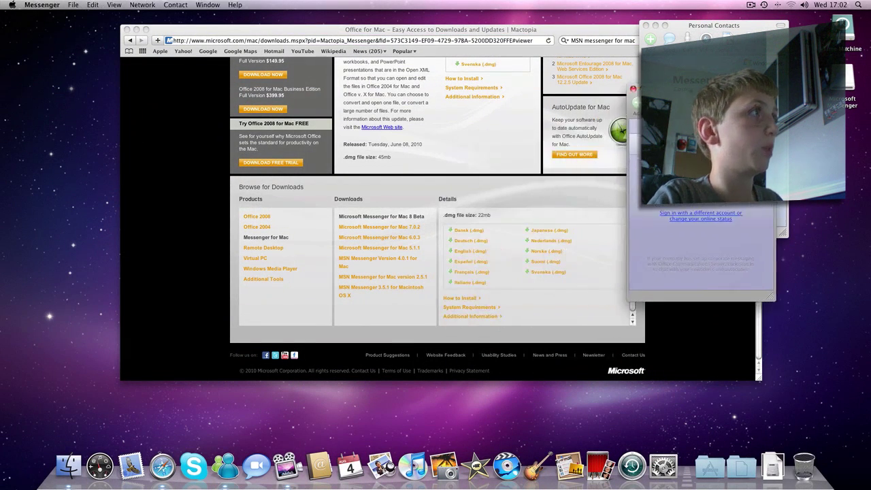
pyautogui.click(196, 37)
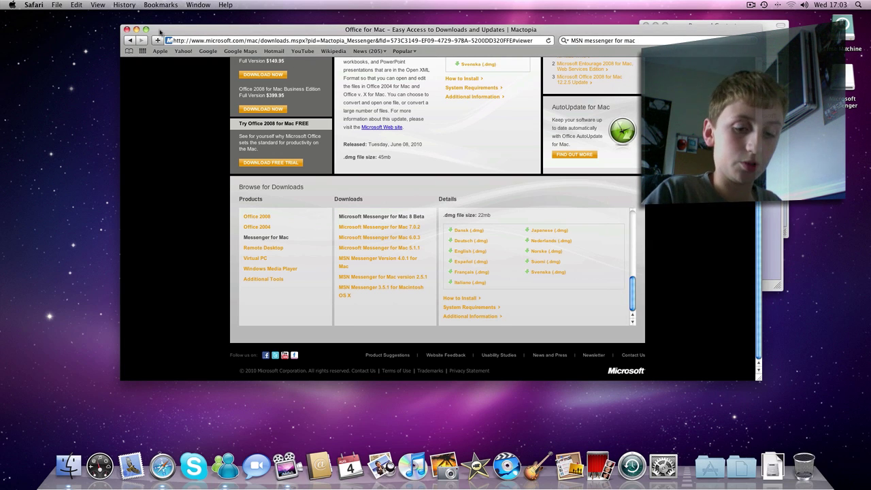
pyautogui.press('super+h')
# Close Messenger's Corporate Contacts and Personal Contacts windows.
pyautogui.moveTo(691, 82); pyautogui.dragTo(469, 37)
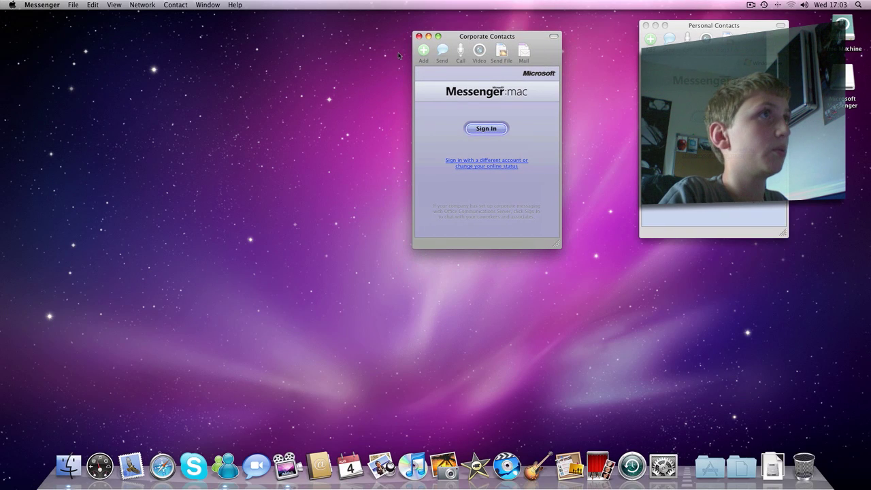
pyautogui.click(420, 37)
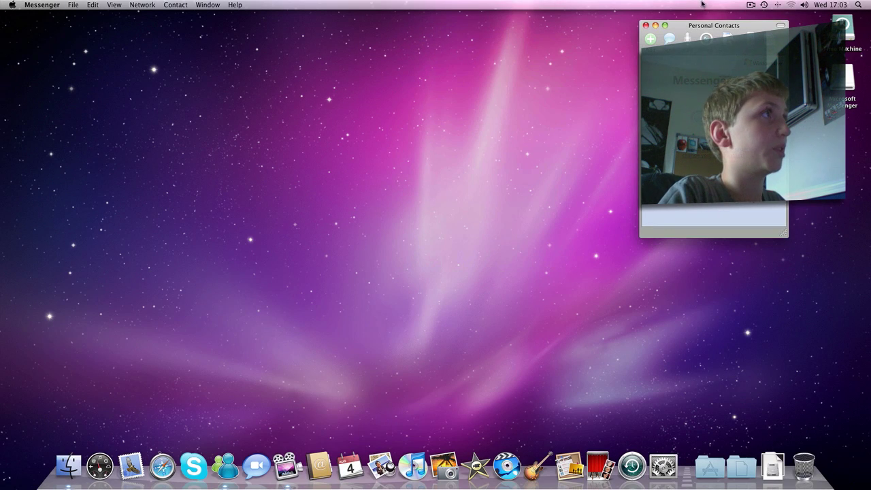
pyautogui.moveTo(702, 25); pyautogui.dragTo(692, 28)
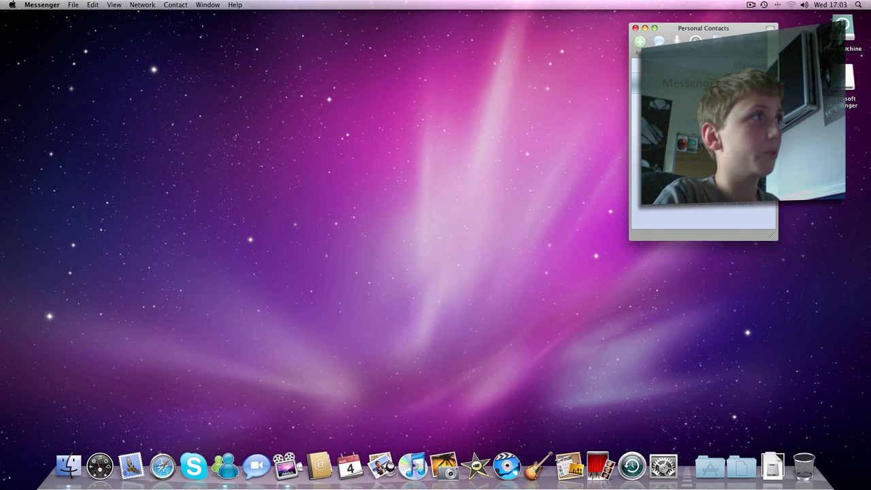
pyautogui.click(636, 28)
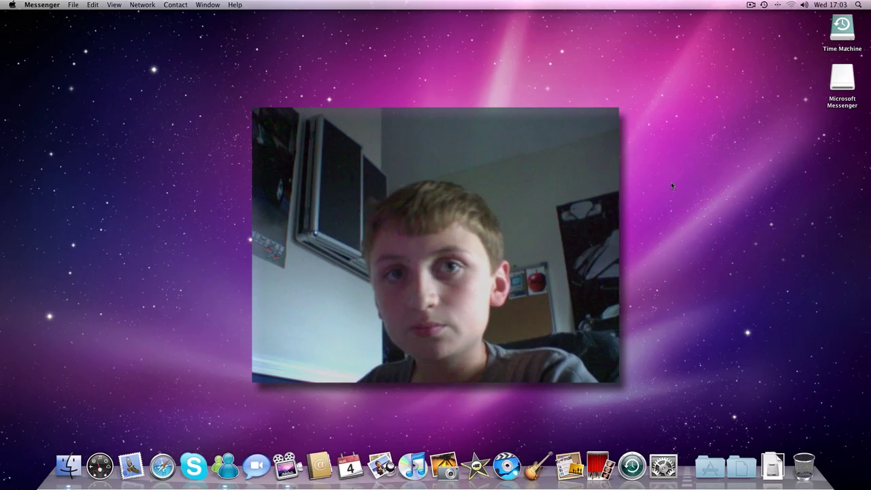